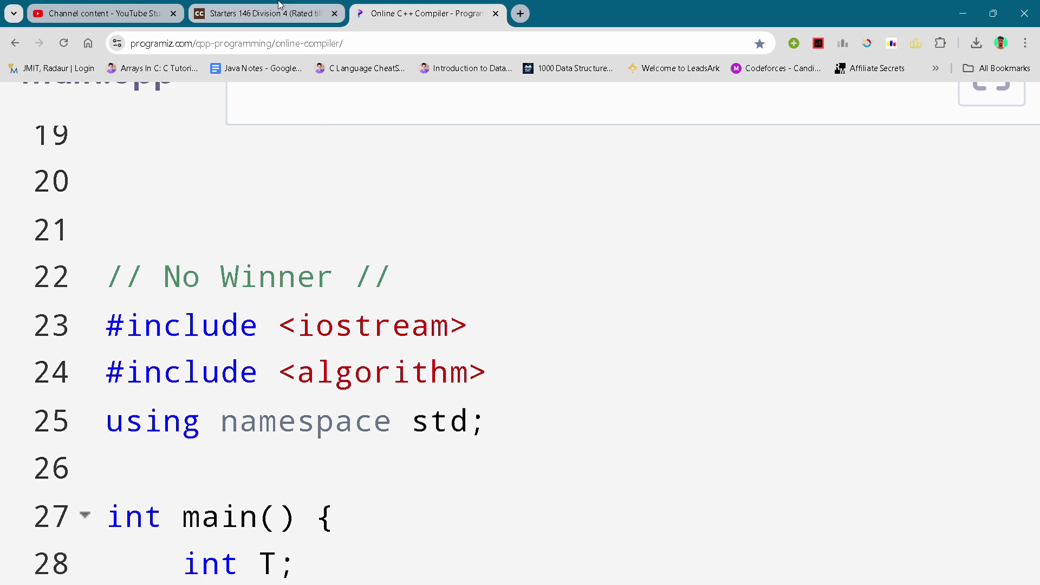
# Switch to the CodeChef 'Starters 146 Division 4' problem list tab
pyautogui.click(278, 6)
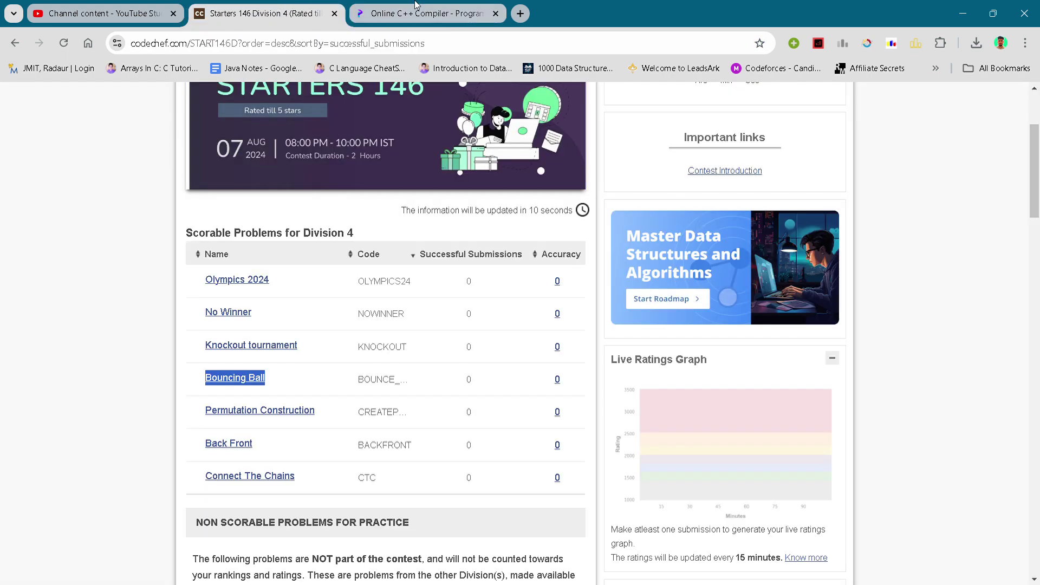
# Switch back to the Programiz compiler tab holding the No Winner solution
pyautogui.hotkey('ctrl', 'Tab')
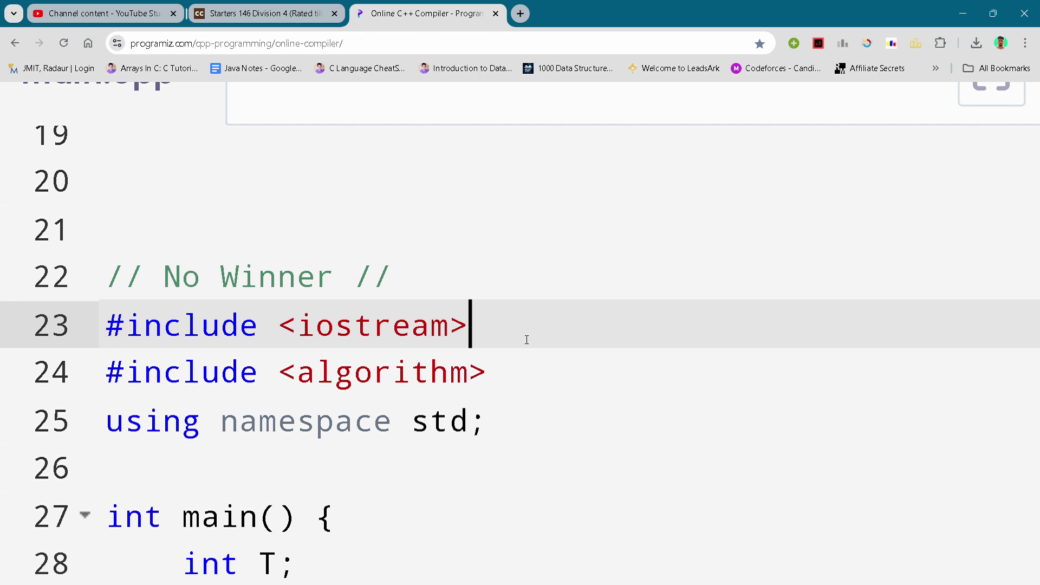
pyautogui.scroll(-2, 526, 340)
# Walk through the namespace declaration, main function and int T declaration
pyautogui.click(527, 340)
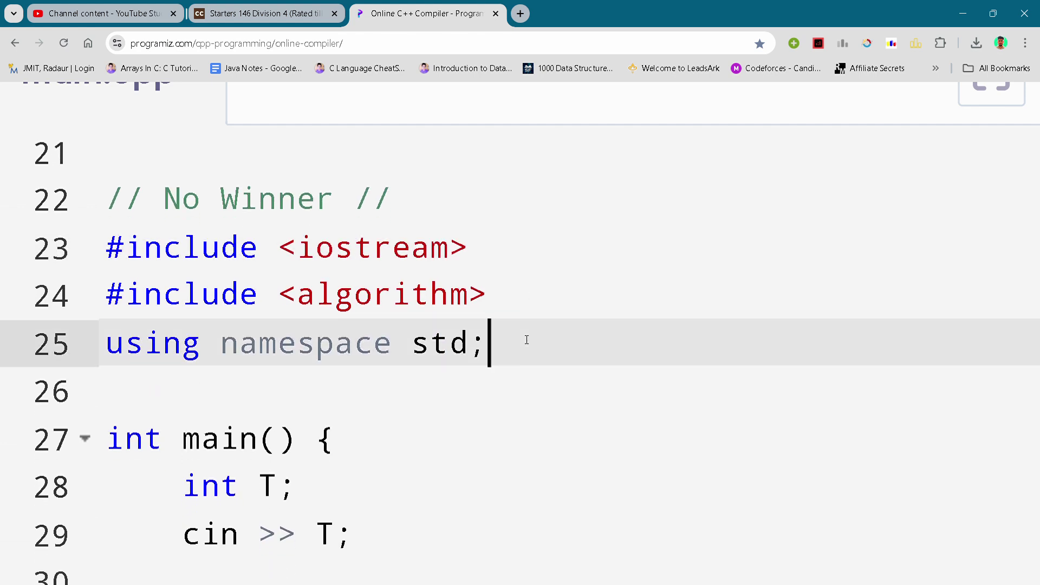
pyautogui.scroll(-1, 526, 340)
pyautogui.scroll(-1, 527, 340)
pyautogui.click(525, 339)
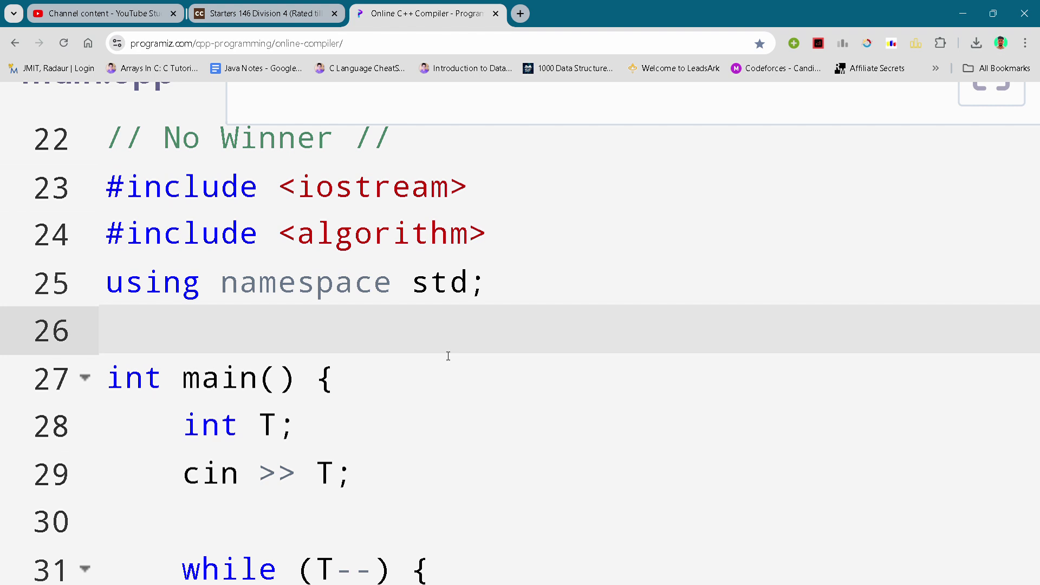
pyautogui.click(415, 395)
pyautogui.scroll(-1, 415, 395)
pyautogui.click(415, 396)
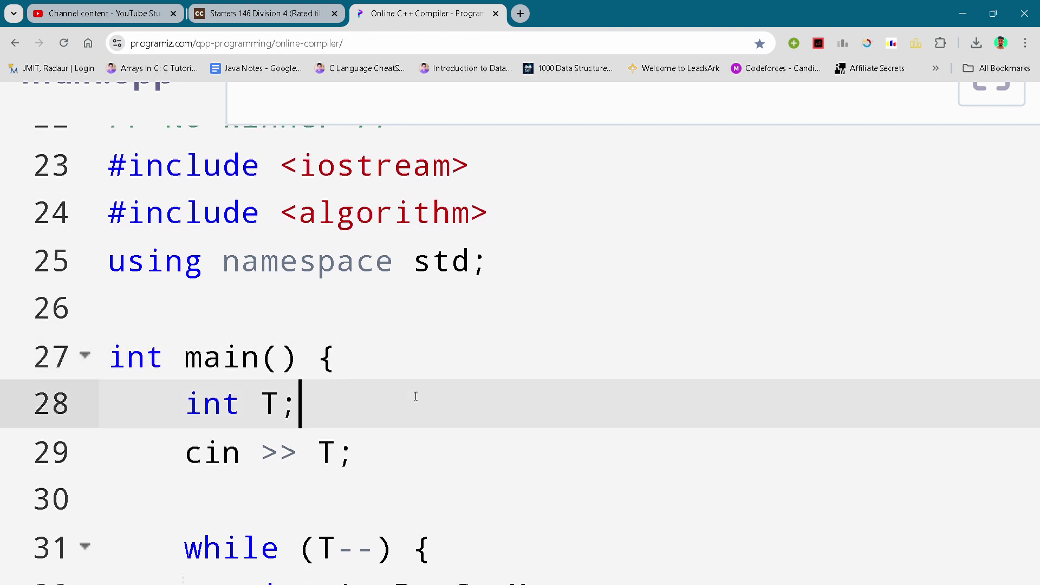
pyautogui.scroll(-3, 415, 396)
pyautogui.click(439, 438)
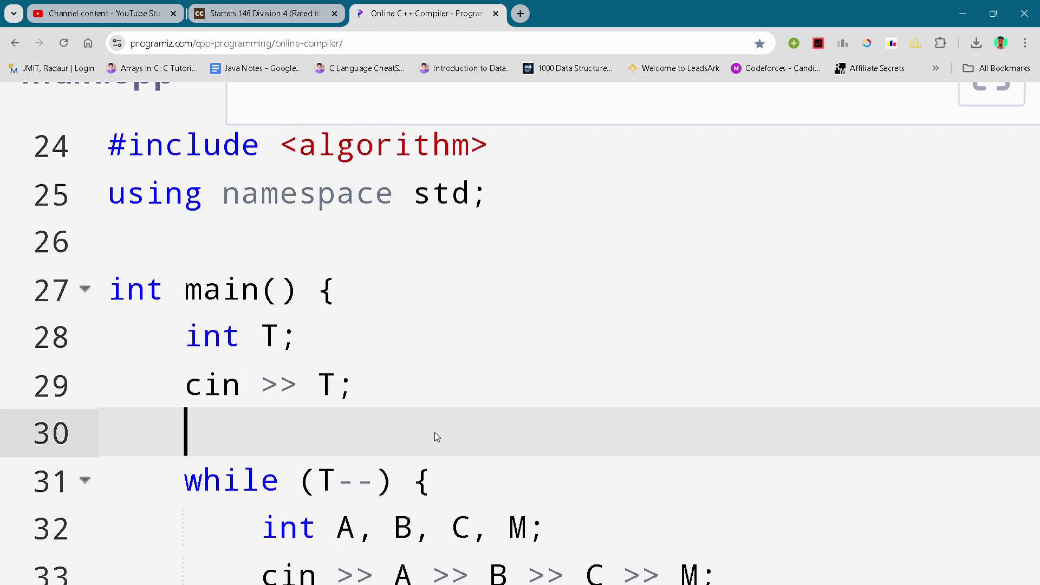
pyautogui.scroll(-1, 435, 438)
# Walk through the while (T--) loop, reading A, B, C, M, and max_score
pyautogui.click(439, 437)
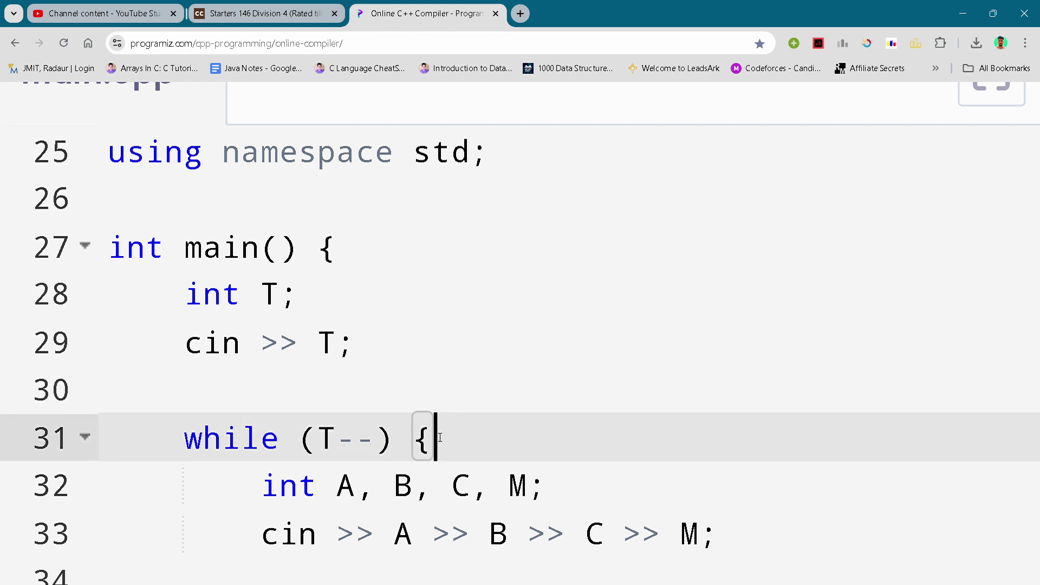
pyautogui.scroll(-2, 439, 438)
pyautogui.click(439, 438)
pyautogui.scroll(-1, 439, 437)
pyautogui.click(439, 437)
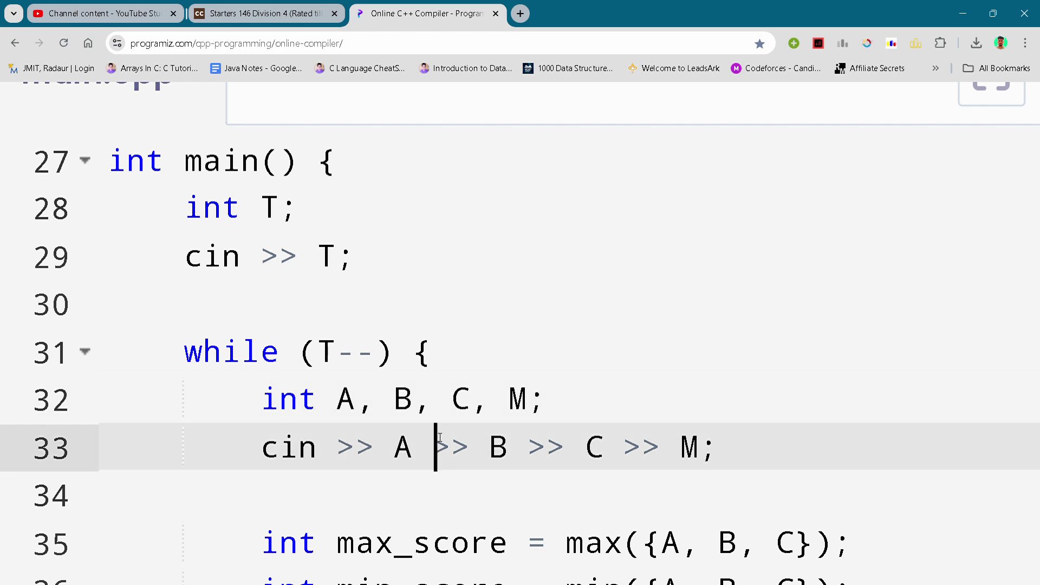
pyautogui.scroll(-1, 431, 453)
pyautogui.click(432, 453)
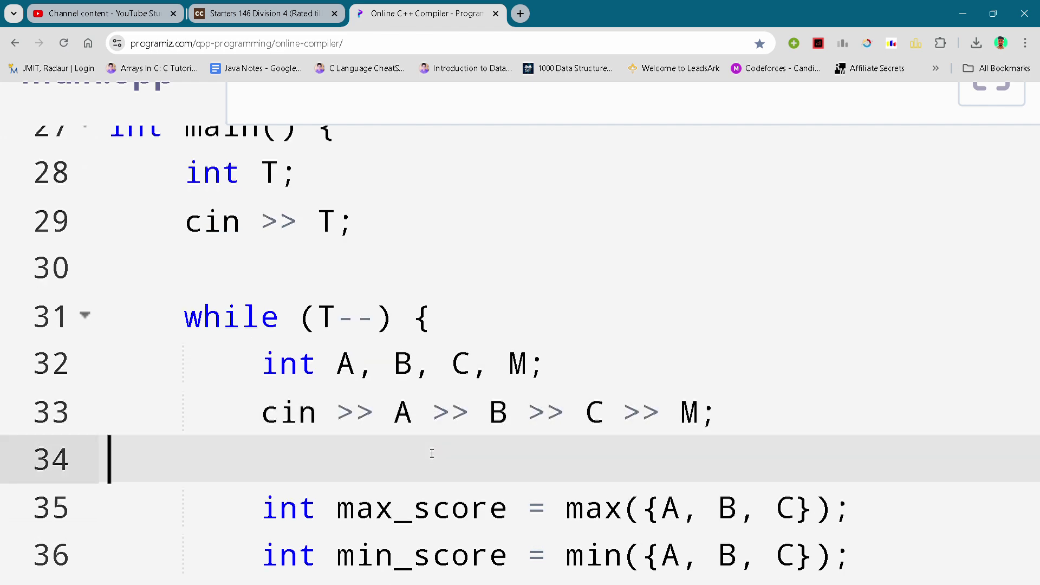
pyautogui.scroll(-1, 432, 453)
pyautogui.click(431, 454)
pyautogui.scroll(-1, 431, 454)
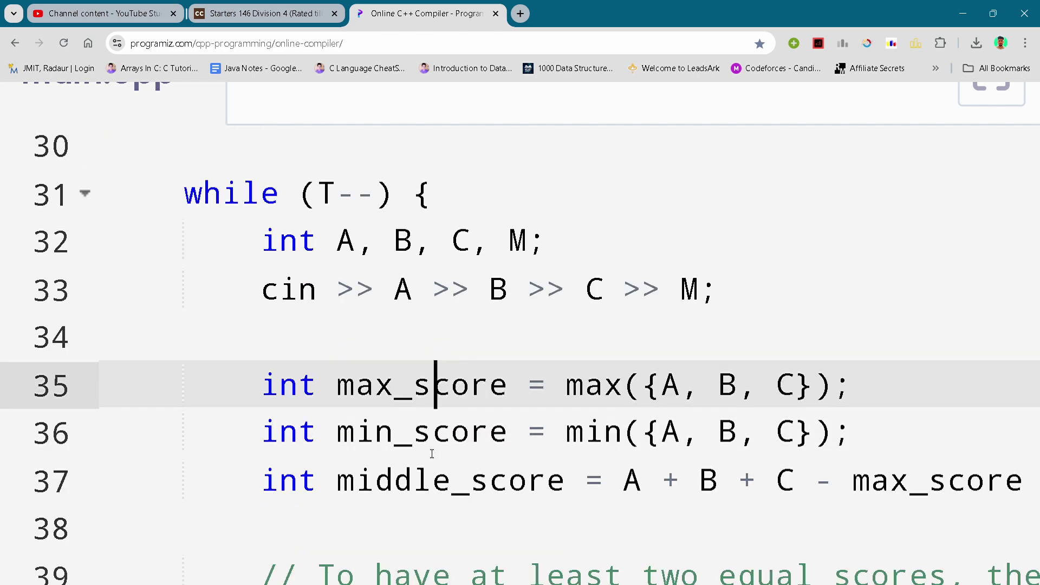
# Point out the min_score calculation before the YES condition
pyautogui.click(432, 454)
pyautogui.hscroll(3, 431, 453)
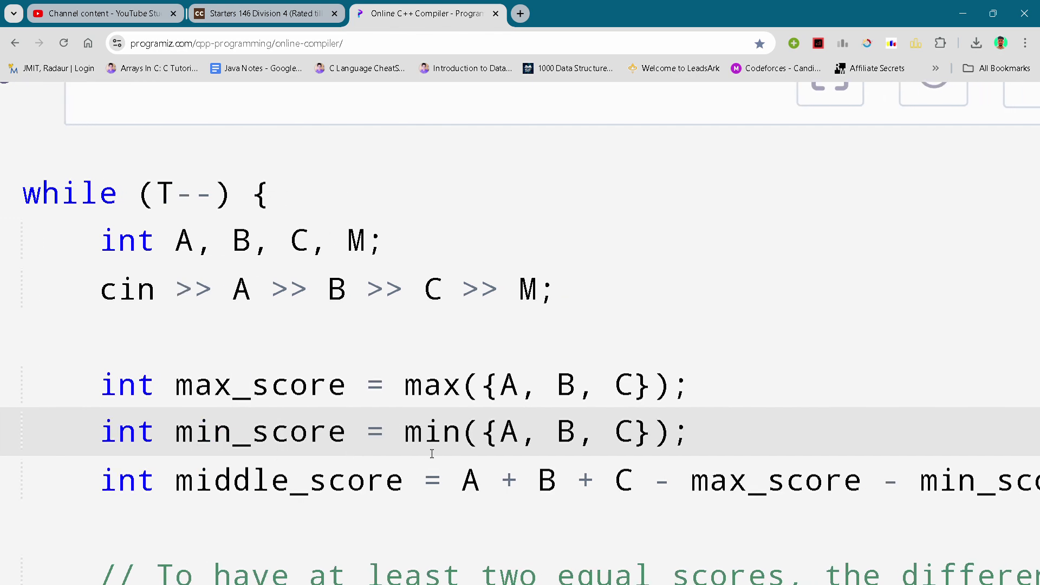
pyautogui.hscroll(1, 432, 454)
pyautogui.hscroll(2, 431, 453)
pyautogui.hscroll(-3, 432, 453)
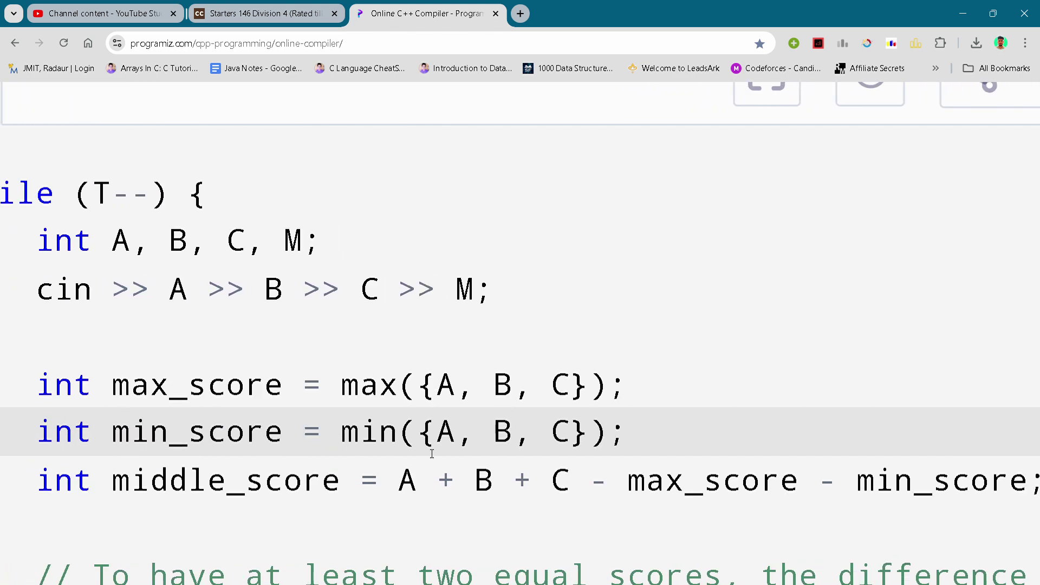
pyautogui.hscroll(-1, 432, 454)
pyautogui.scroll(-3, 432, 453)
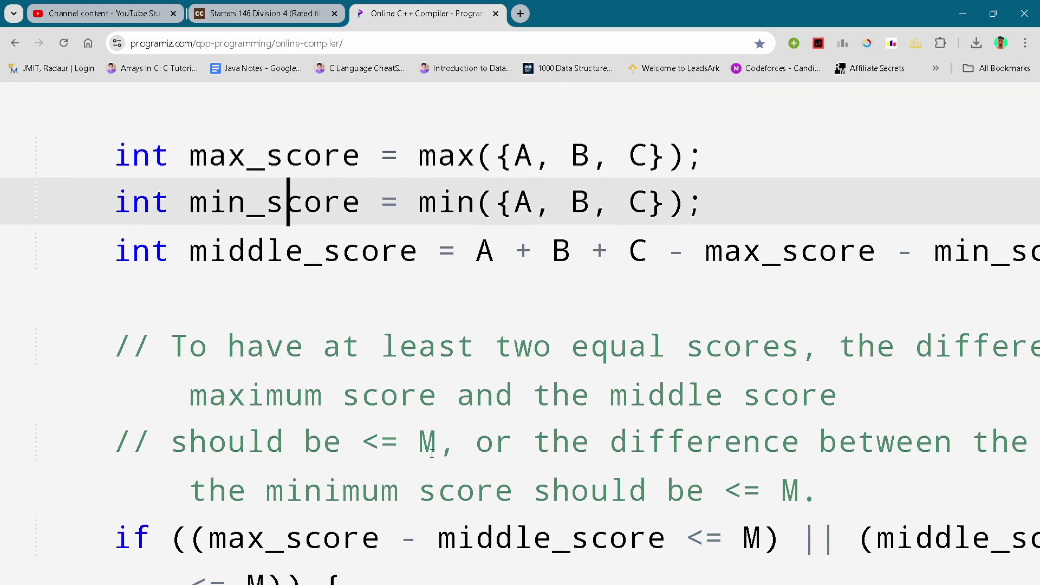
pyautogui.scroll(-2, 431, 454)
pyautogui.hscroll(2, 432, 453)
pyautogui.scroll(1, 431, 453)
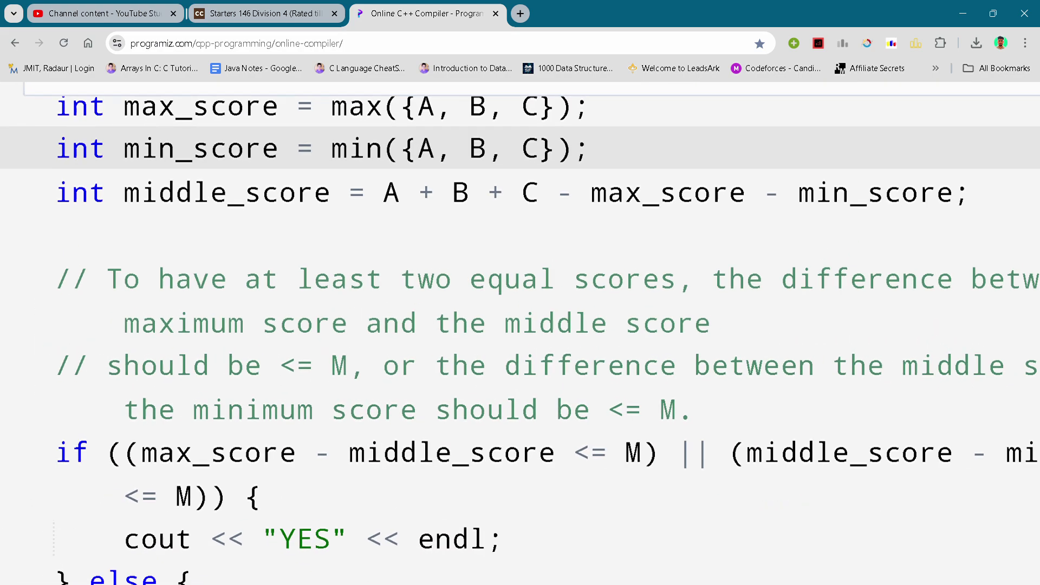
pyautogui.hscroll(5, 432, 453)
pyautogui.hscroll(4, 327, 448)
pyautogui.hscroll(-2, 279, 458)
pyautogui.hscroll(-1, 279, 458)
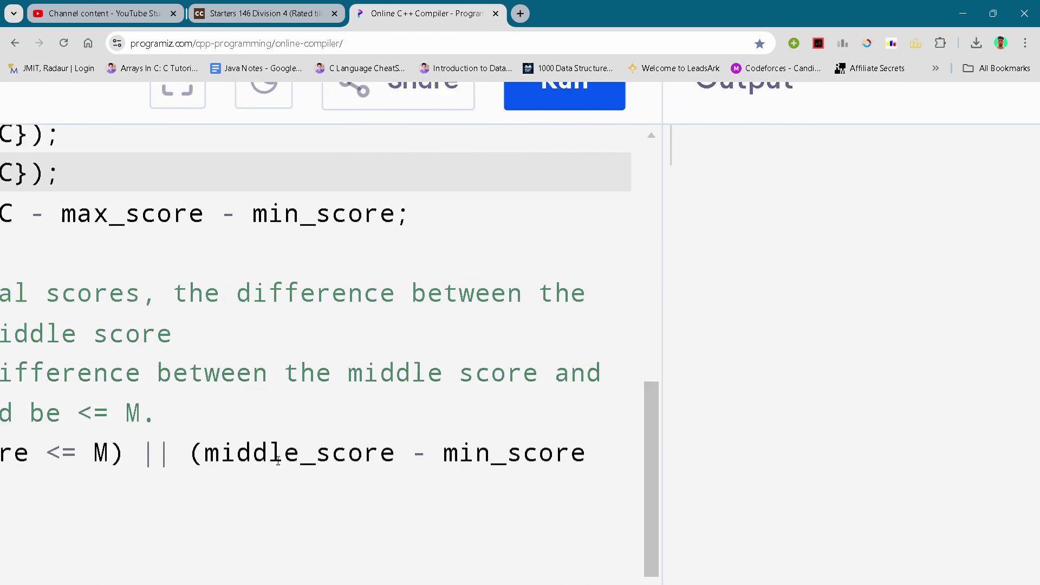
pyautogui.hscroll(-1, 278, 460)
pyautogui.hscroll(-1, 277, 460)
pyautogui.hscroll(-1, 277, 460)
pyautogui.hscroll(-1, 277, 460)
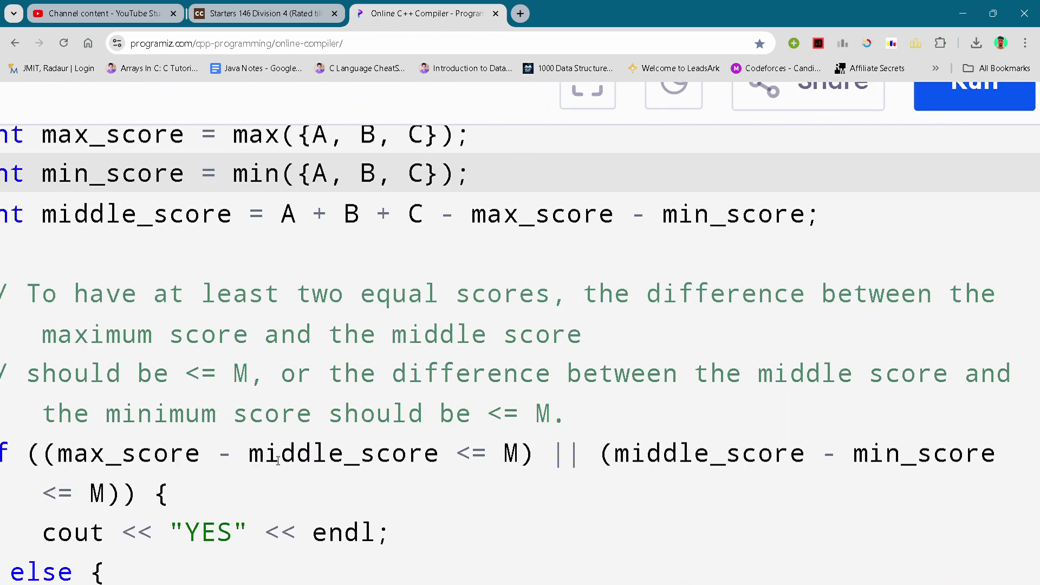
pyautogui.hscroll(-1, 277, 460)
pyautogui.hscroll(-1, 277, 459)
pyautogui.hscroll(-1, 277, 460)
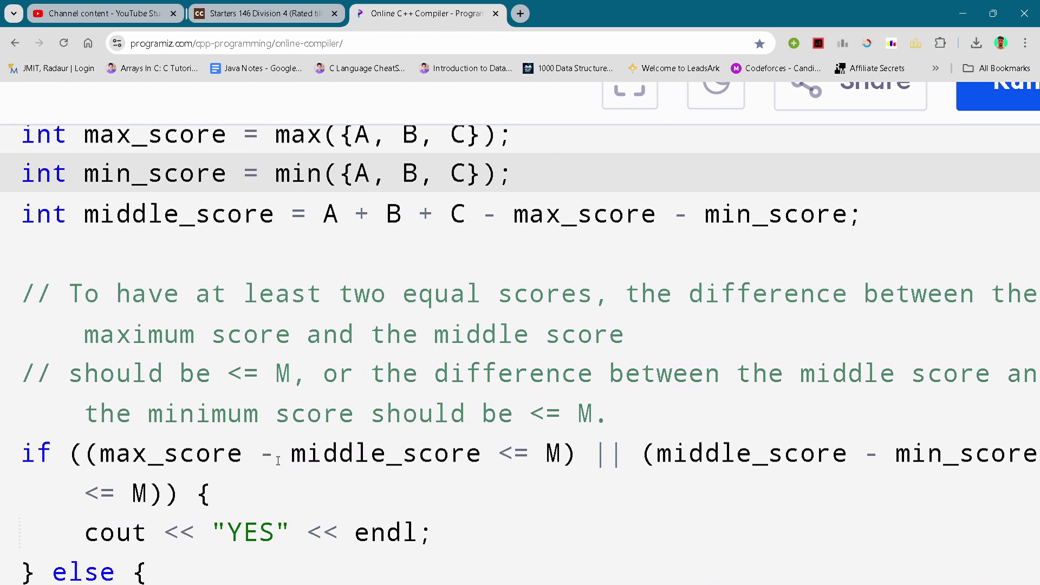
pyautogui.scroll(-2, 277, 461)
# Point out the NO output in the else branch on line 44
pyautogui.click(214, 446)
pyautogui.hscroll(-1, 213, 448)
pyautogui.hscroll(-1, 214, 447)
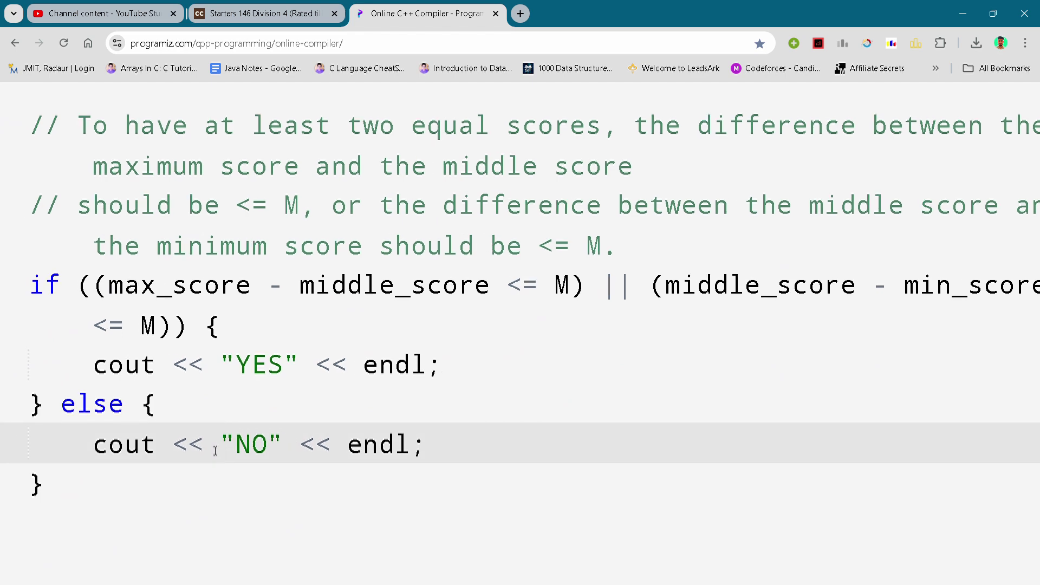
pyautogui.hscroll(-2, 216, 450)
pyautogui.hscroll(-1, 215, 450)
pyautogui.scroll(-2, 215, 450)
pyautogui.hscroll(-1, 215, 450)
pyautogui.hscroll(-2, 215, 450)
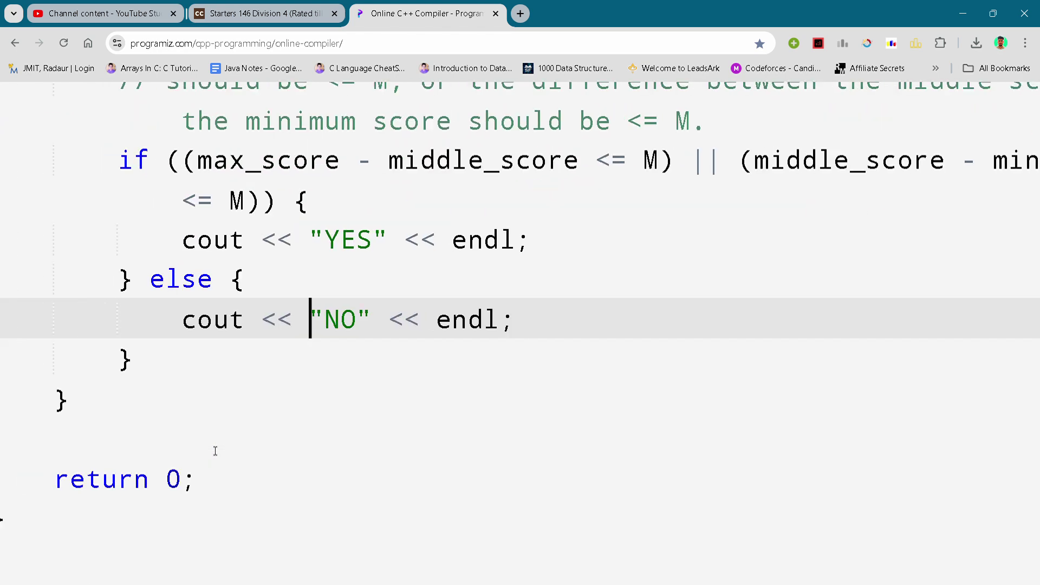
pyautogui.hscroll(-1, 216, 451)
pyautogui.hscroll(-2, 215, 451)
pyautogui.hscroll(-1, 215, 451)
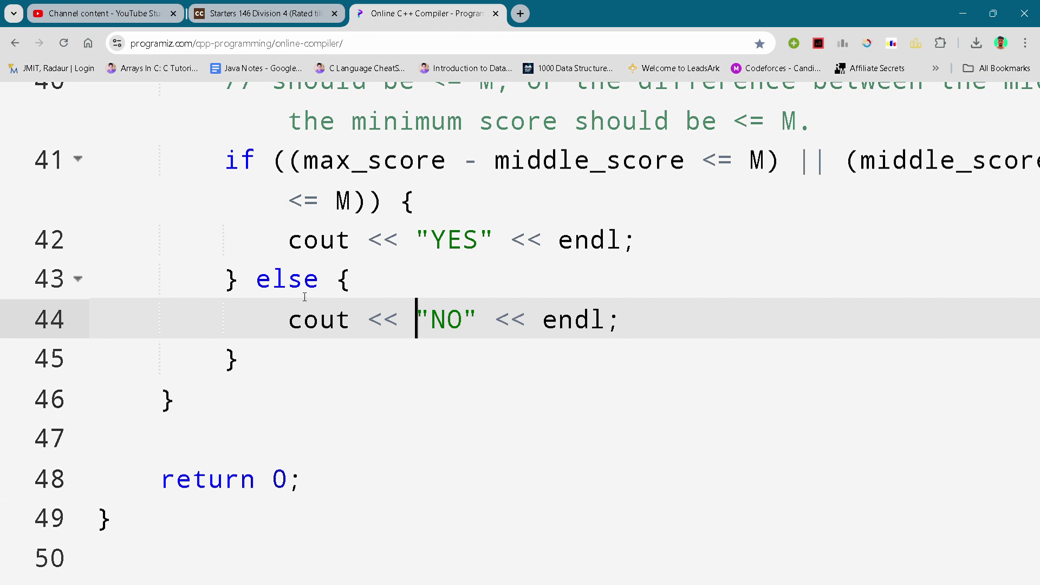
pyautogui.scroll(1, 303, 298)
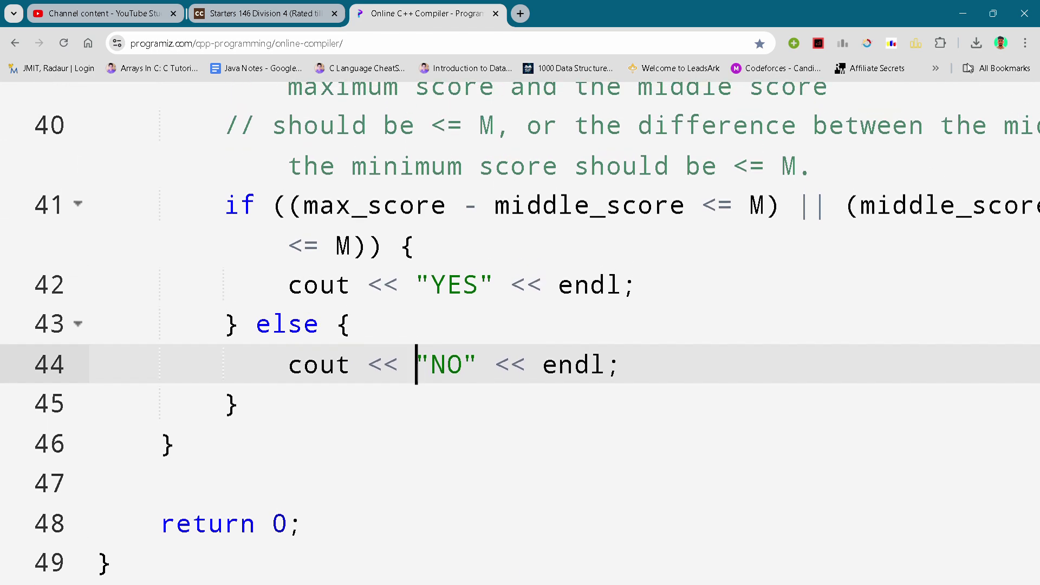